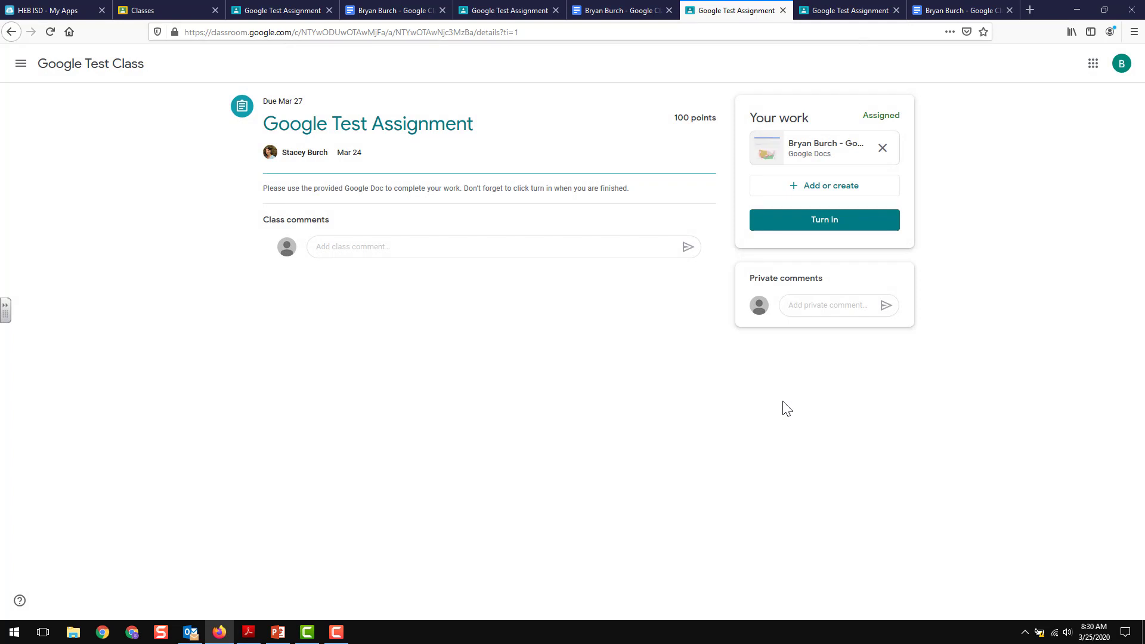
Step: Enter "Keep working" as the Liquid description in the document attached to Google Test Assignment, and turn in the work
left_click(822, 152)
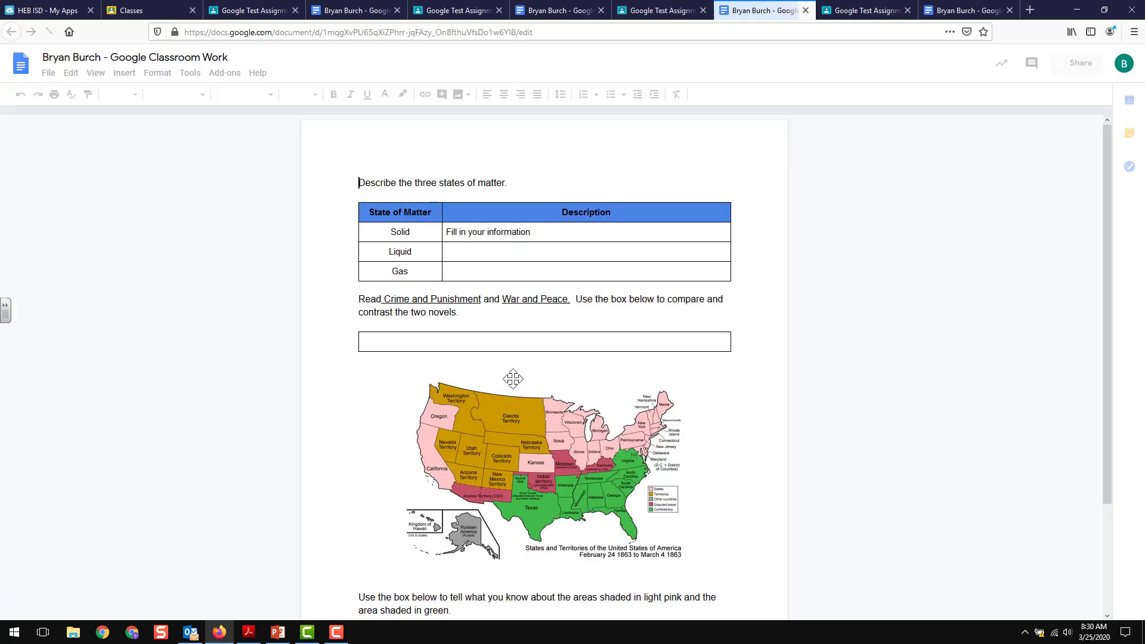
left_click(504, 252)
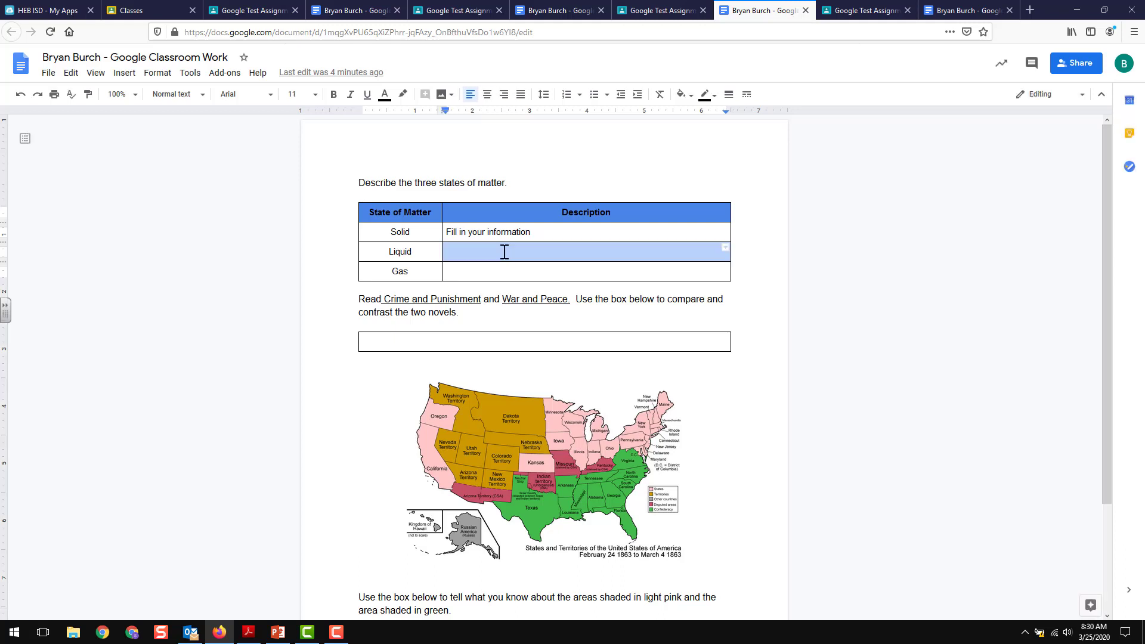
type("Keep")
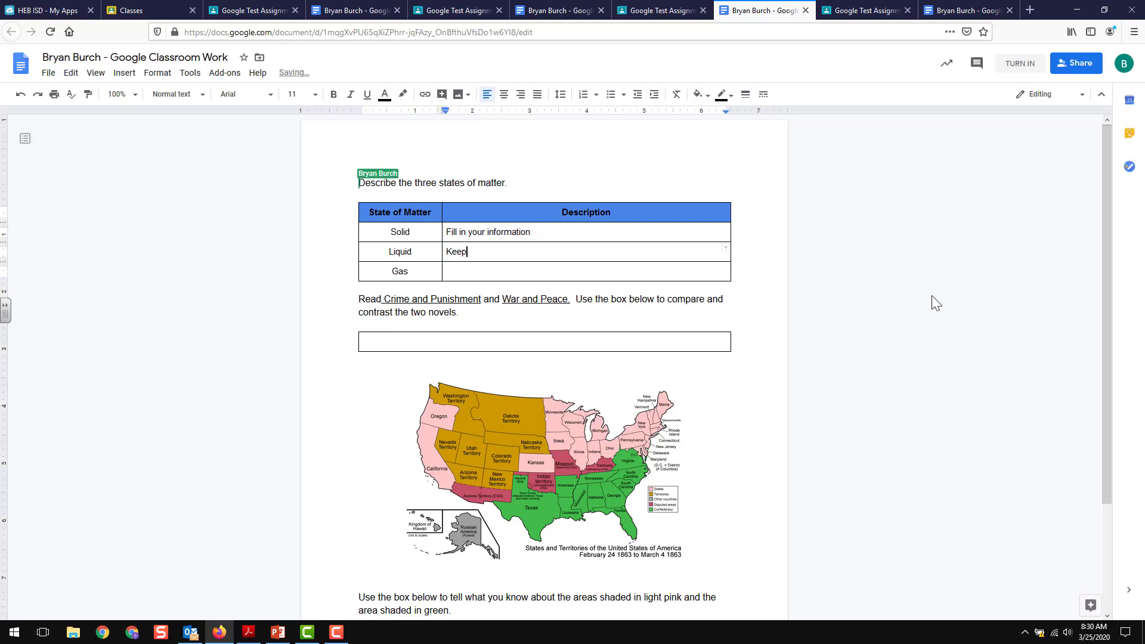
type(" working")
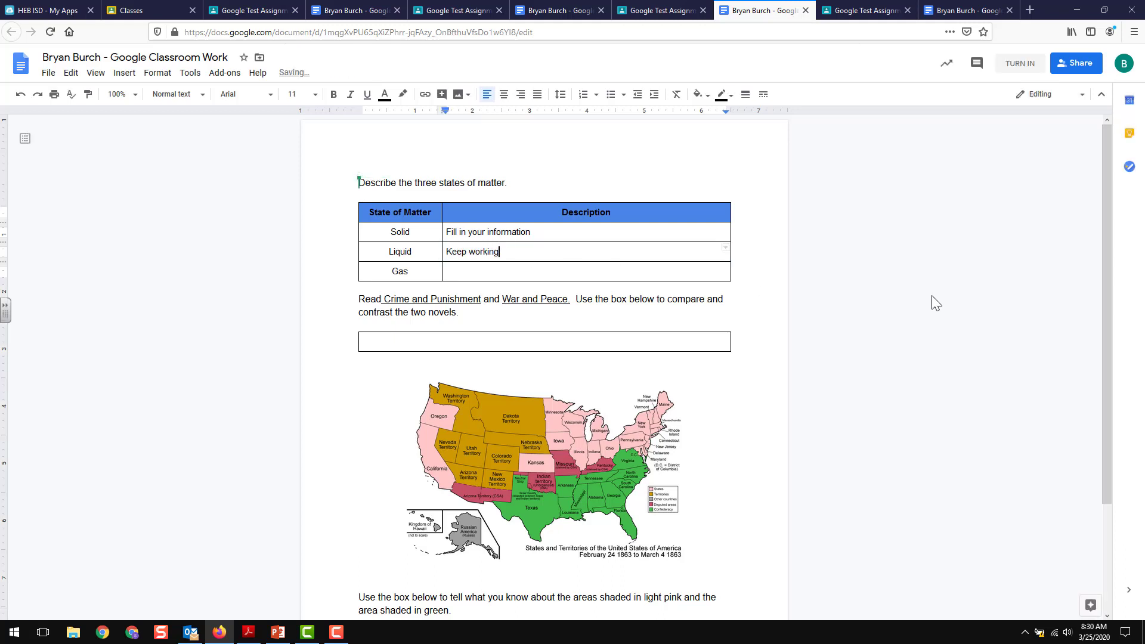
left_click(1022, 64)
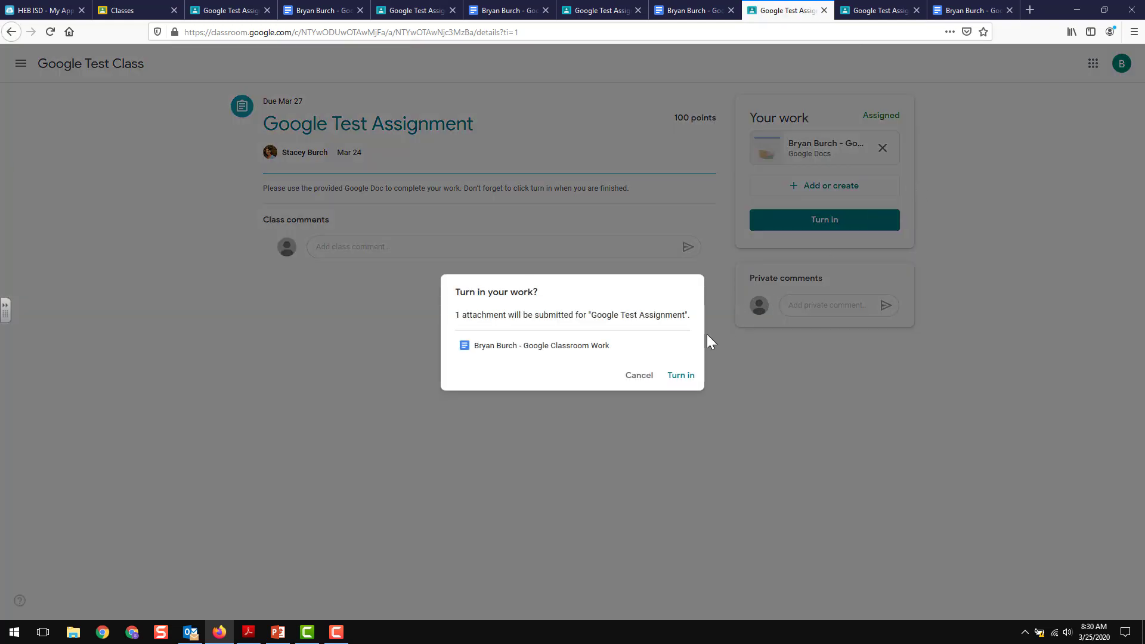
left_click(679, 380)
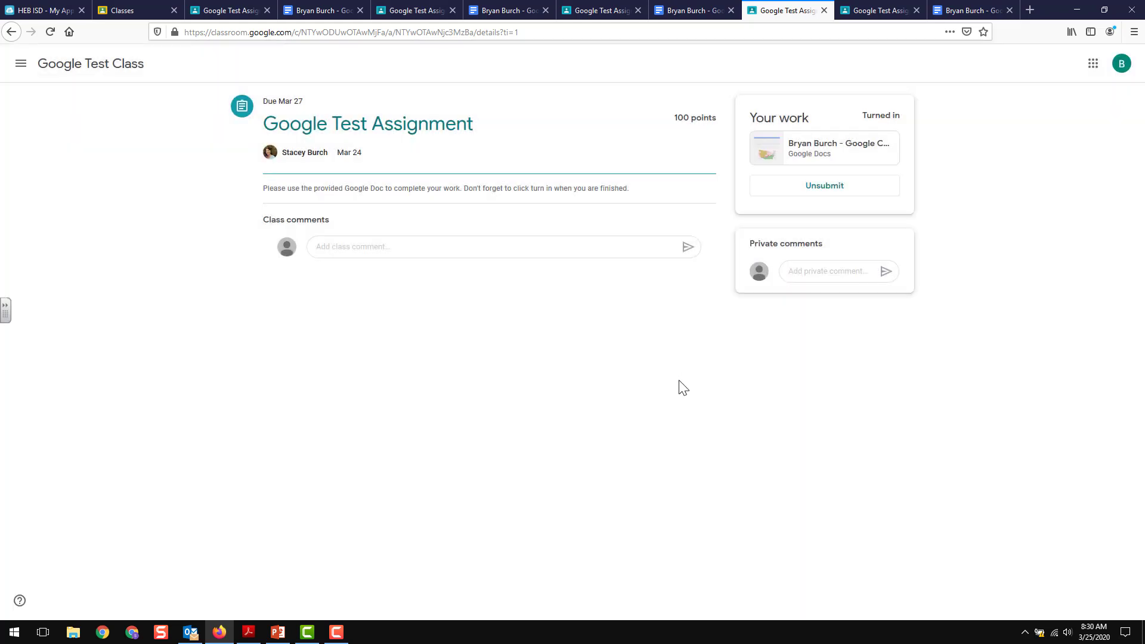
Step: Reopen the submitted document, try entering "rtr" as the Gas description, and clear it before closing the document
left_click(862, 158)
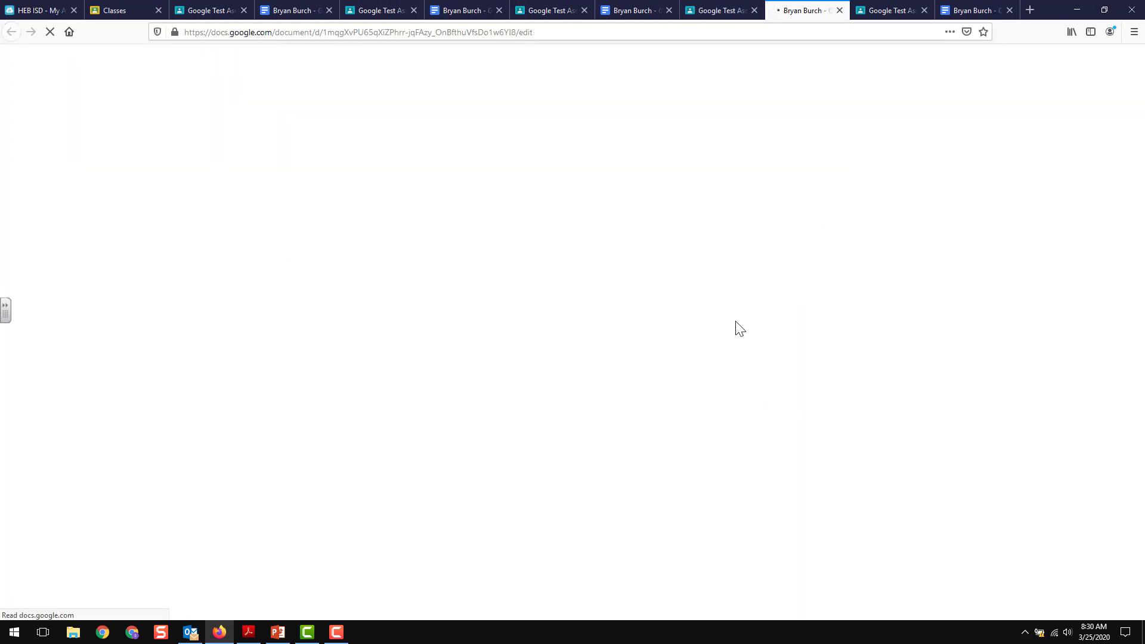
left_click(520, 275)
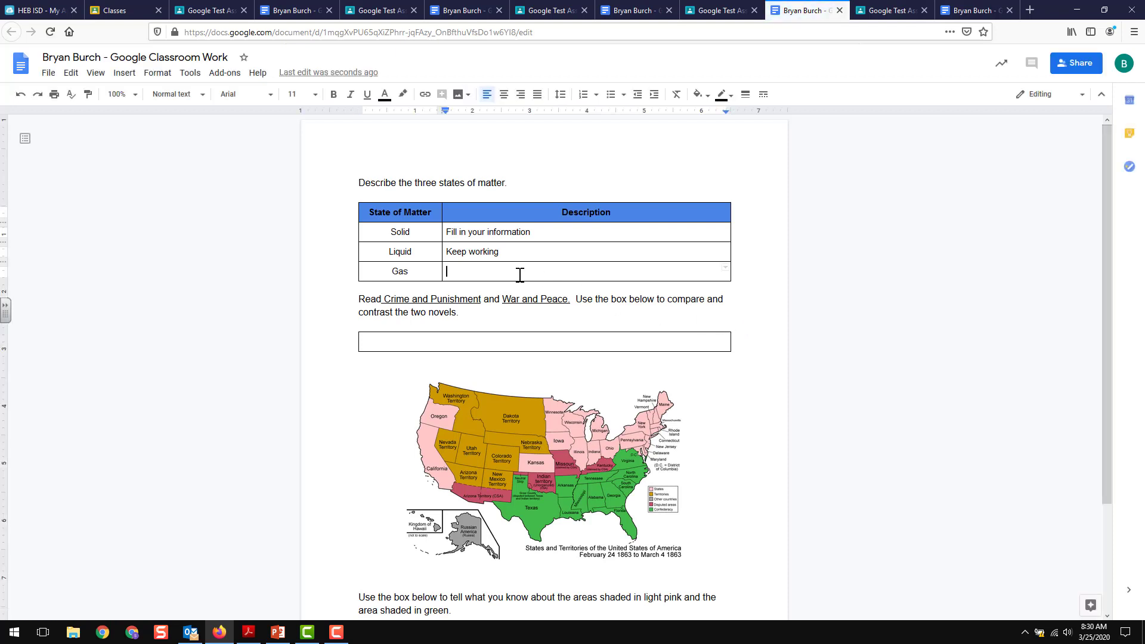
type("rtr")
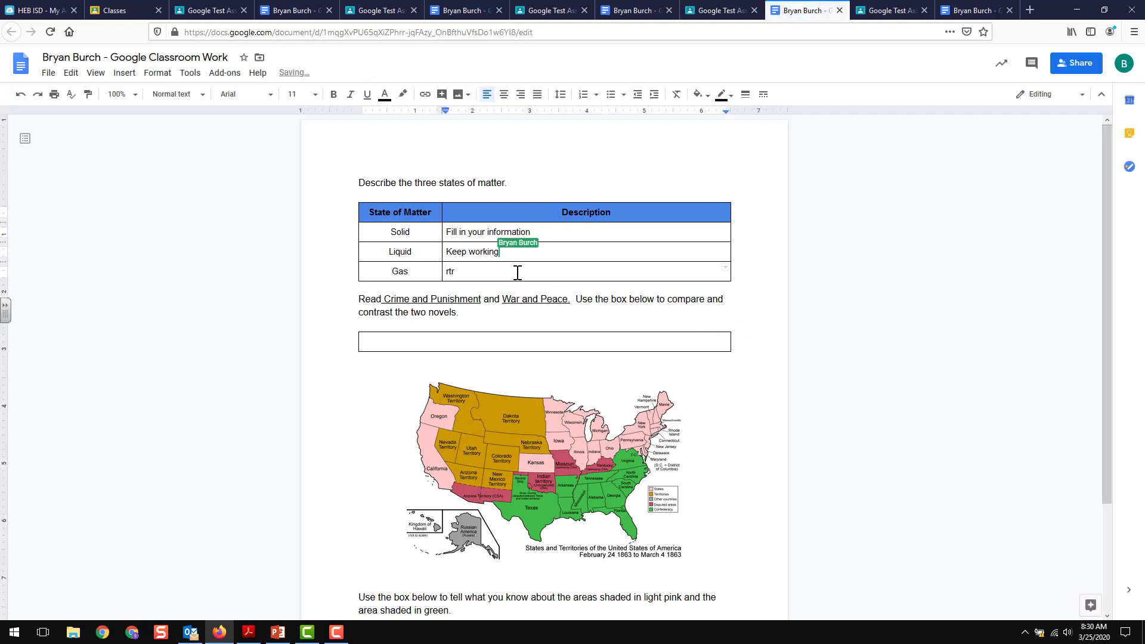
key("BackSpace")
key("BackSpace")
key("BackSpace")
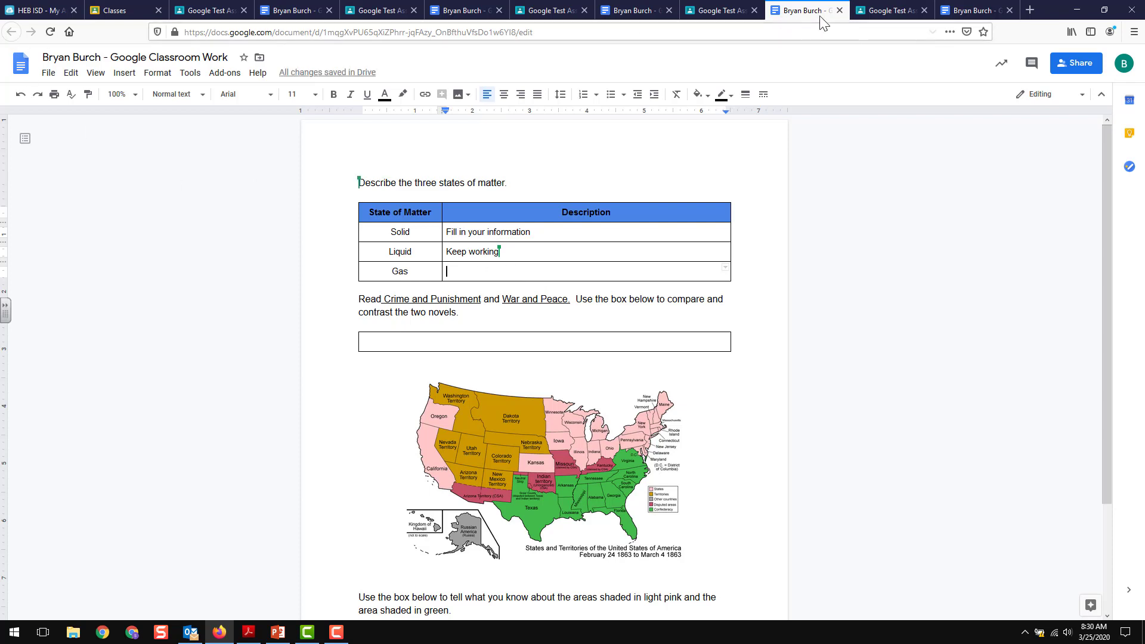
left_click(840, 10)
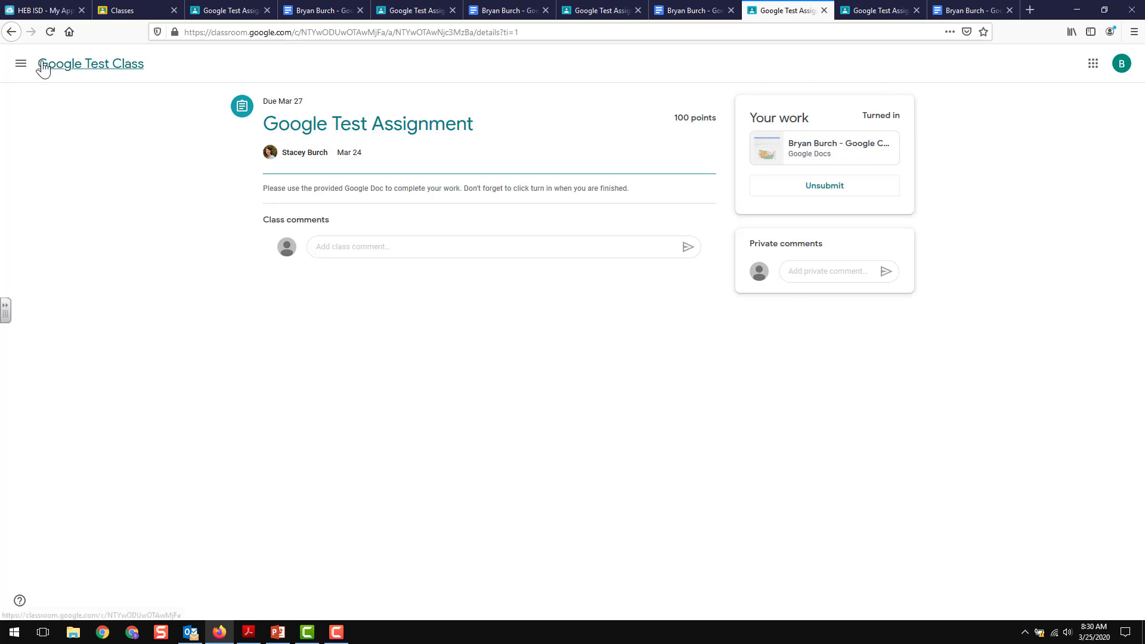
Step: From the Google Test Class classwork, open the question "Tell the class something you have learned while we've been in quarantine."
left_click(99, 71)
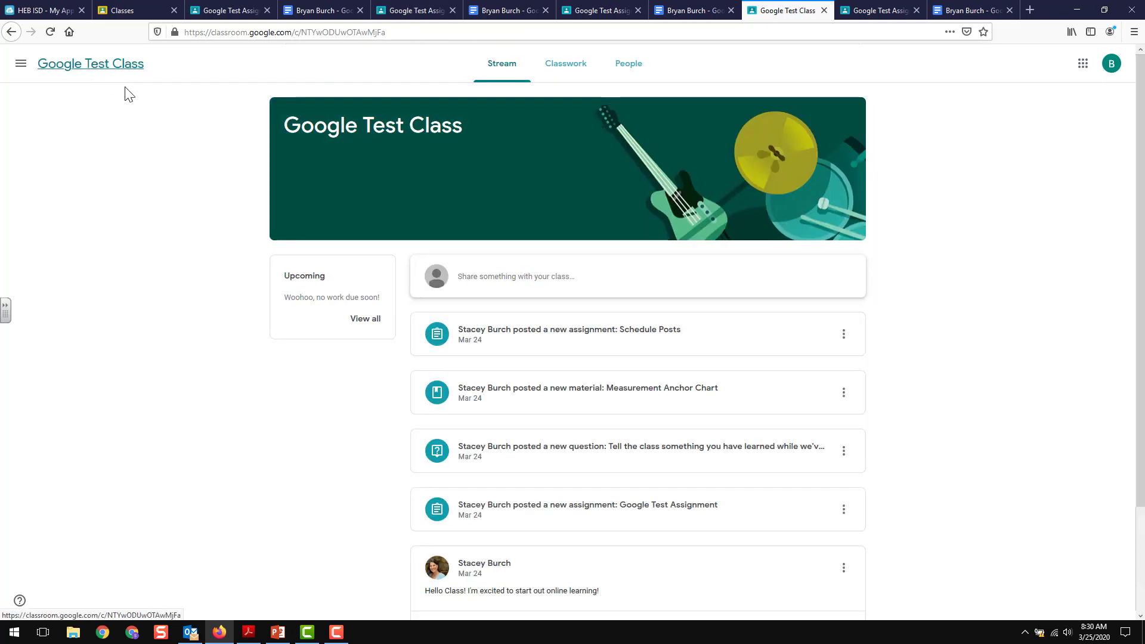
left_click(583, 71)
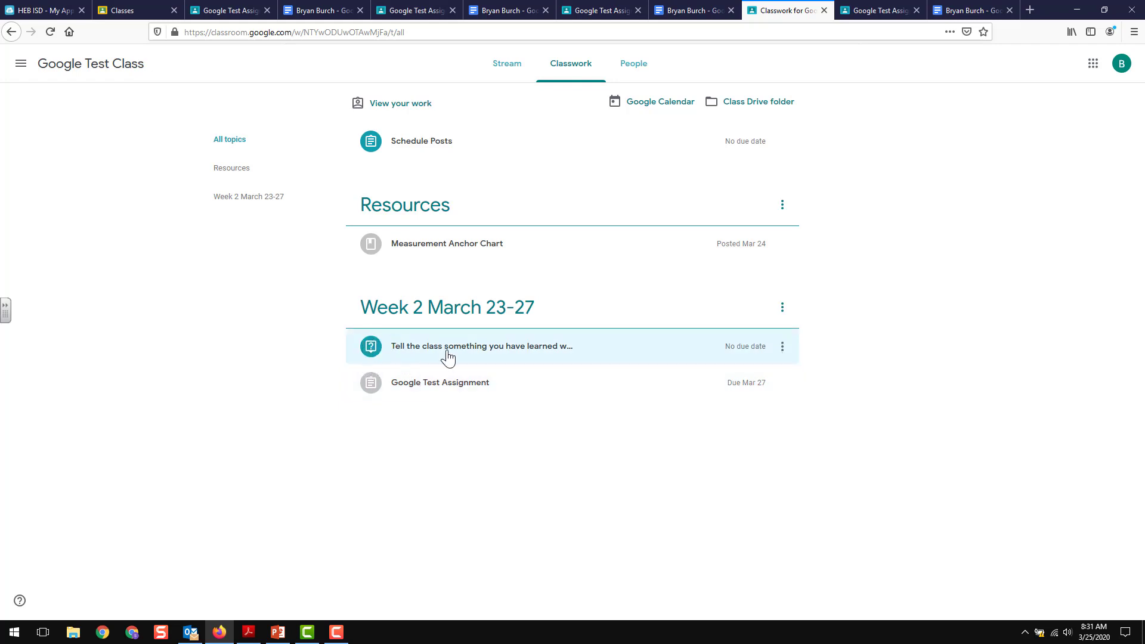
left_click(448, 358)
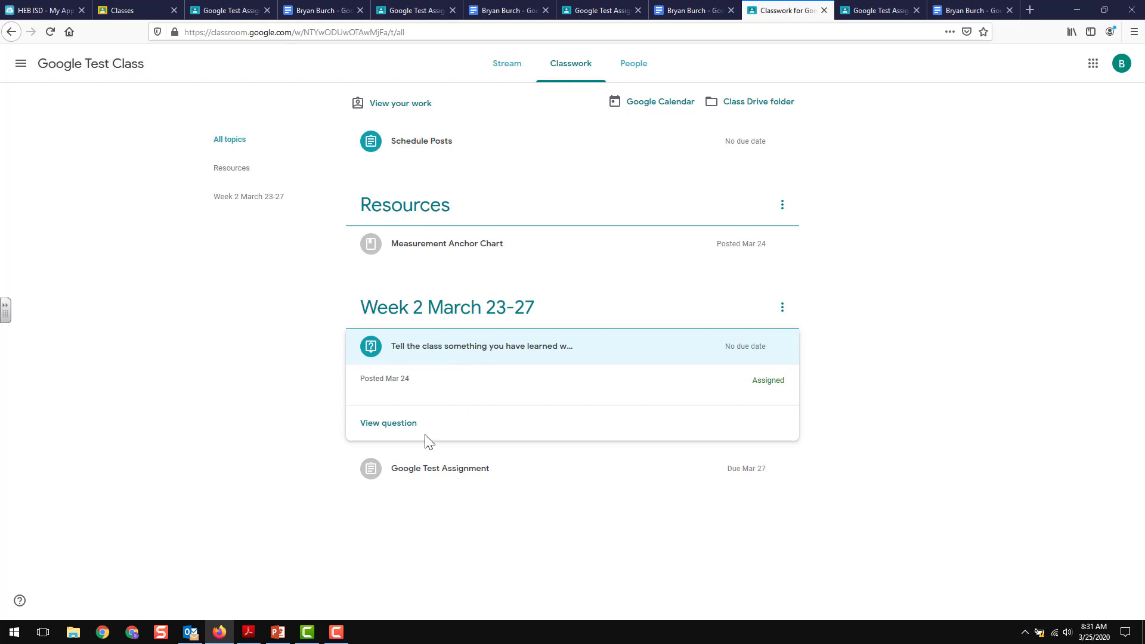
left_click(394, 424)
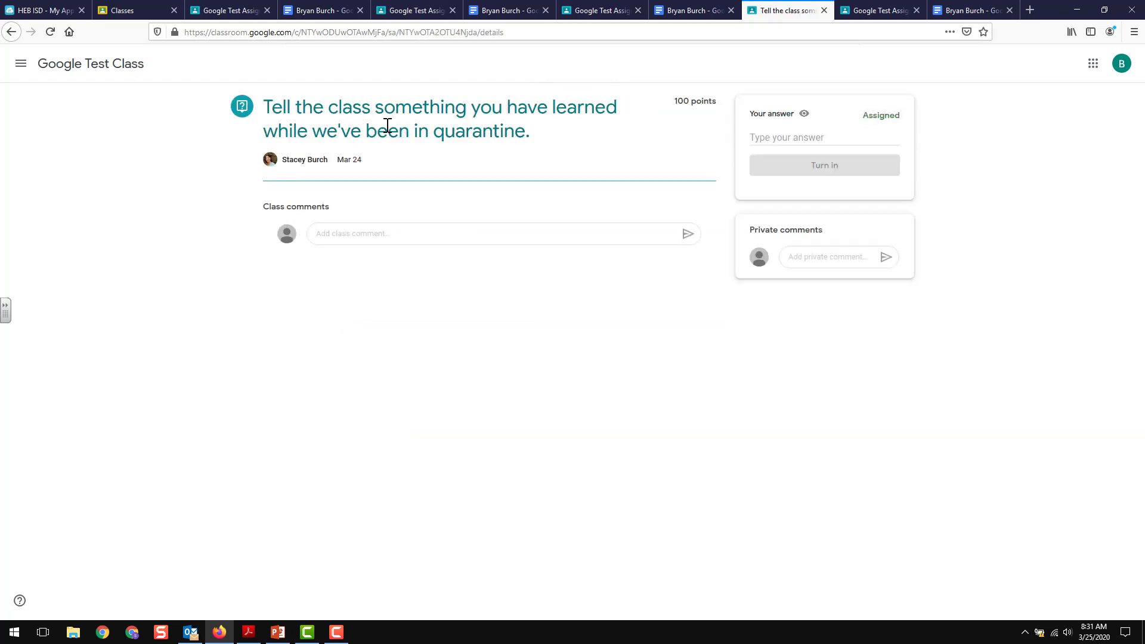
Step: Enter "I learned how to use Google Classroom" as the answer to the question
left_click(366, 235)
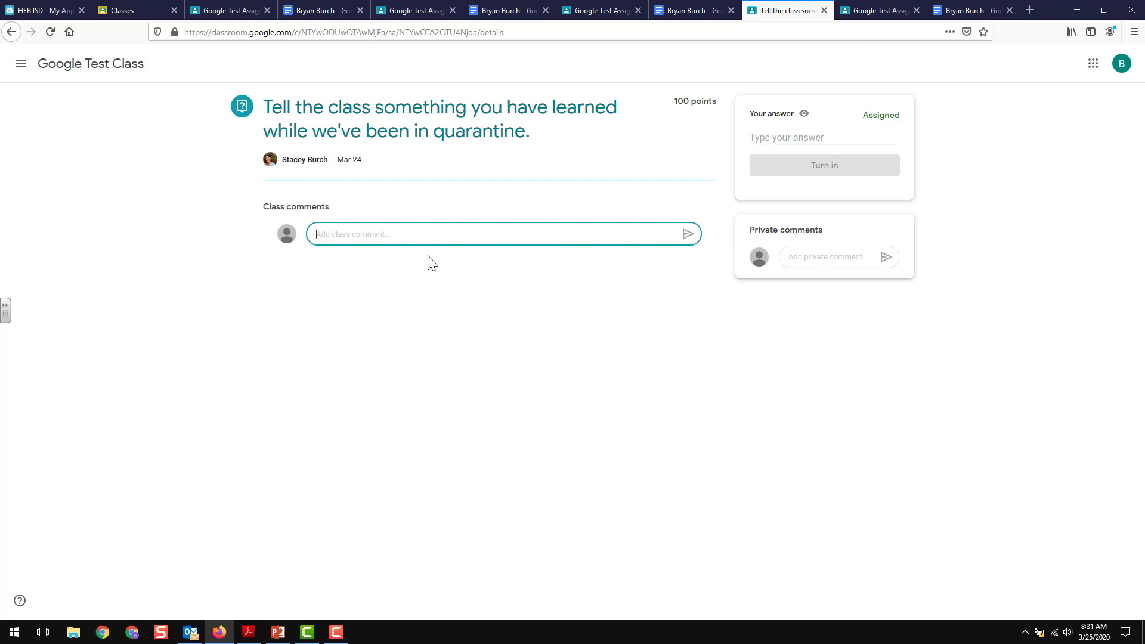
left_click(800, 138)
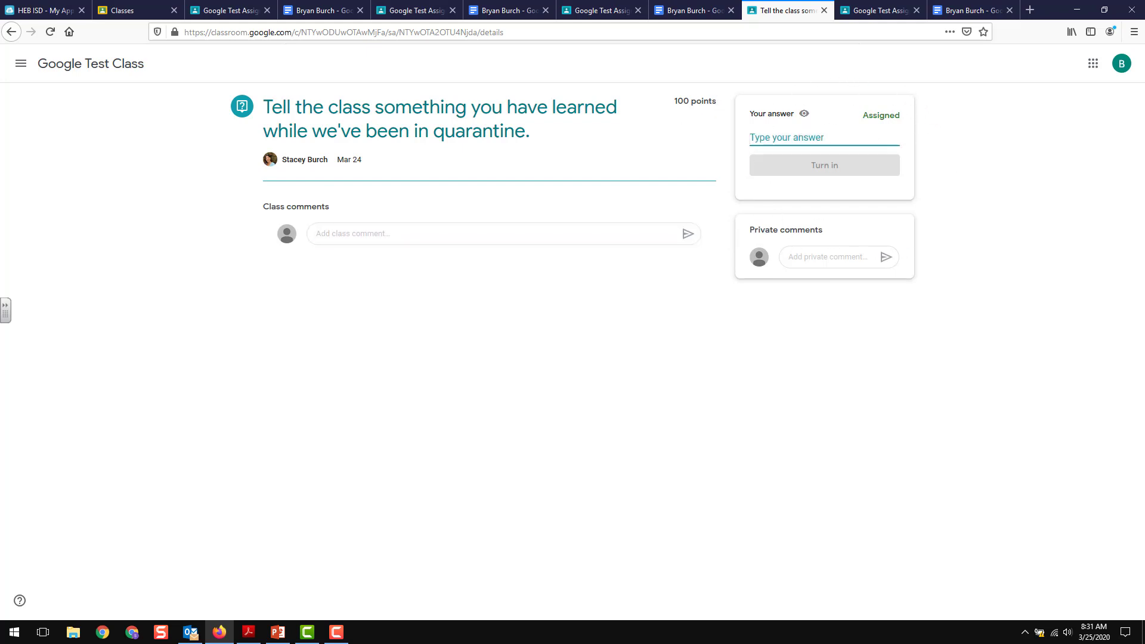
type("I learned how to use")
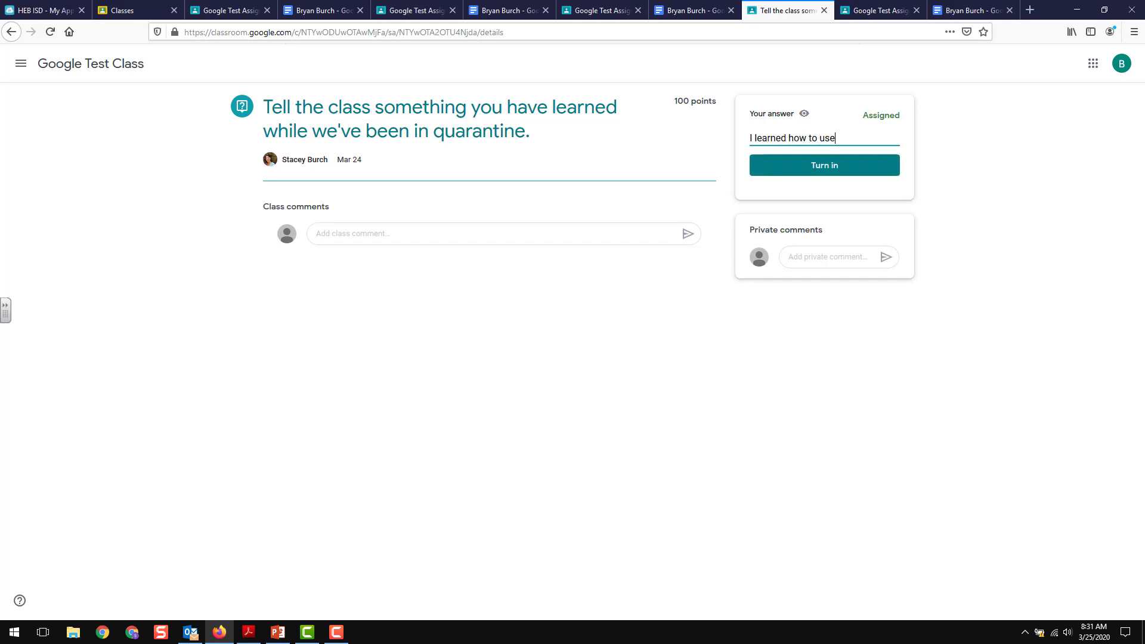
type(" Google Classroom")
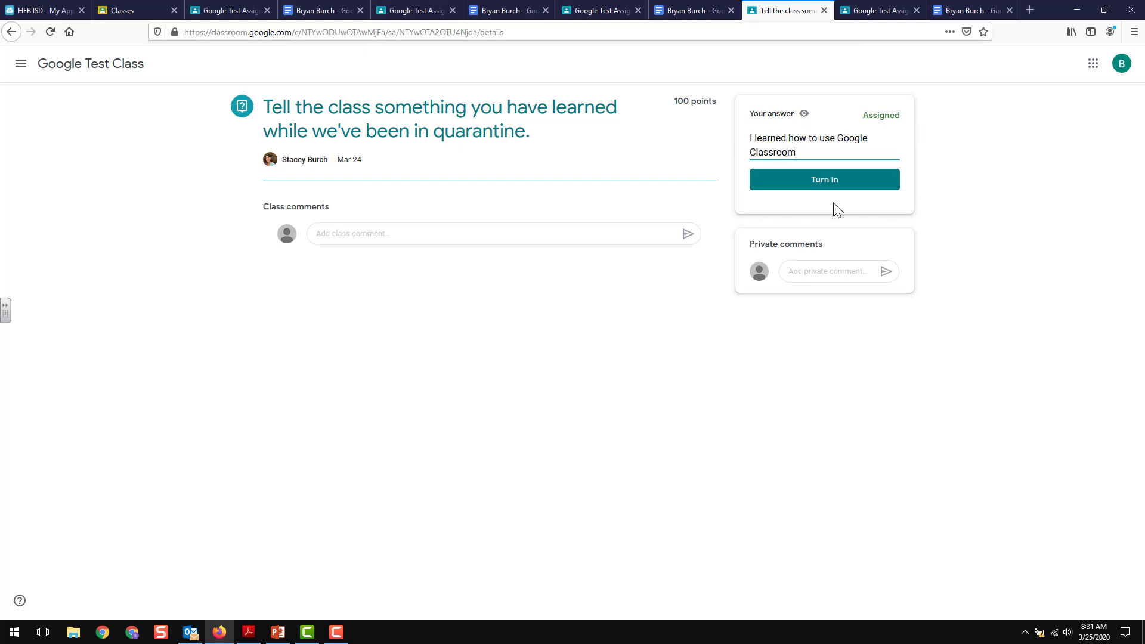
mouse_move(798, 122)
Step: Turn in the answer to the question and view the classmate answers
left_click(823, 190)
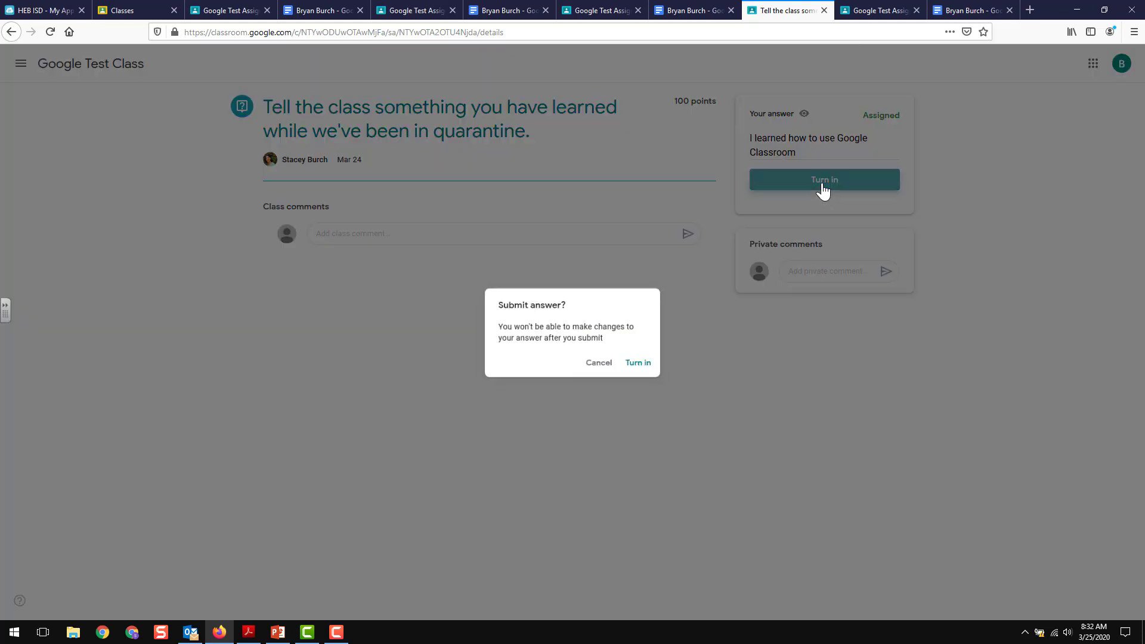
left_click(652, 371)
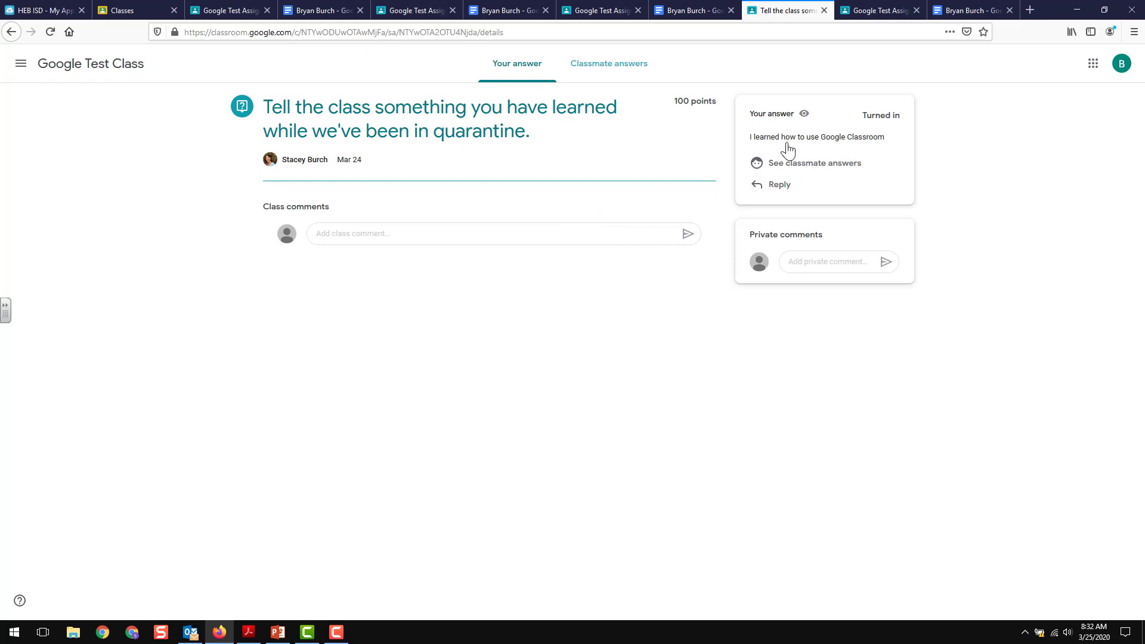
left_click(610, 69)
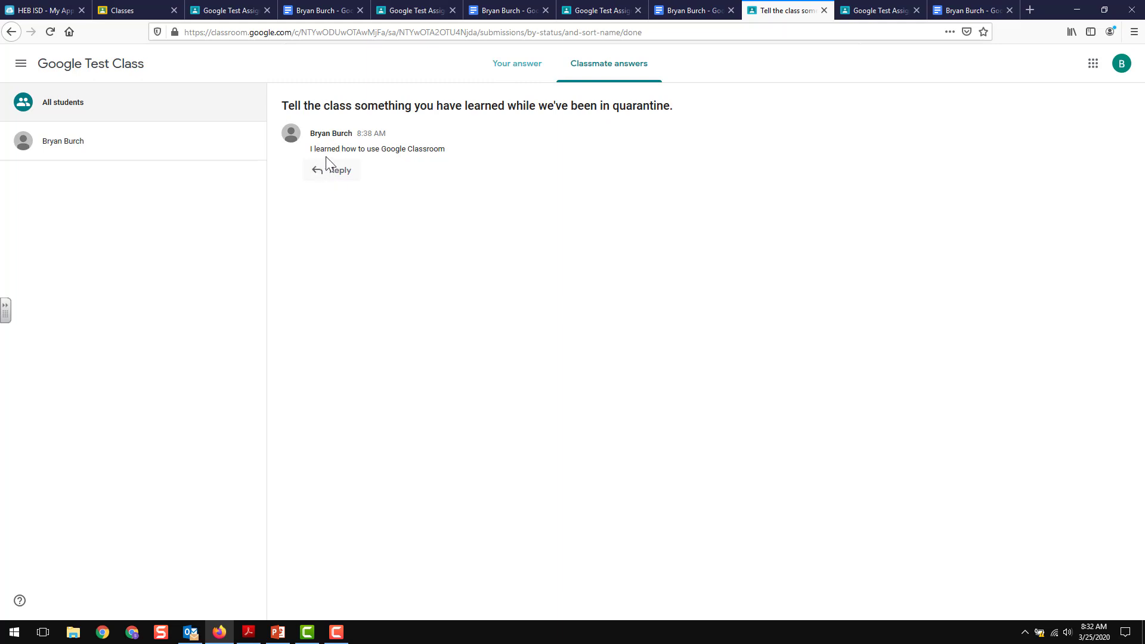
Step: View the image attached to Measurement Anchor Chart in the class's Resources topic, and return to the classwork list
left_click(100, 71)
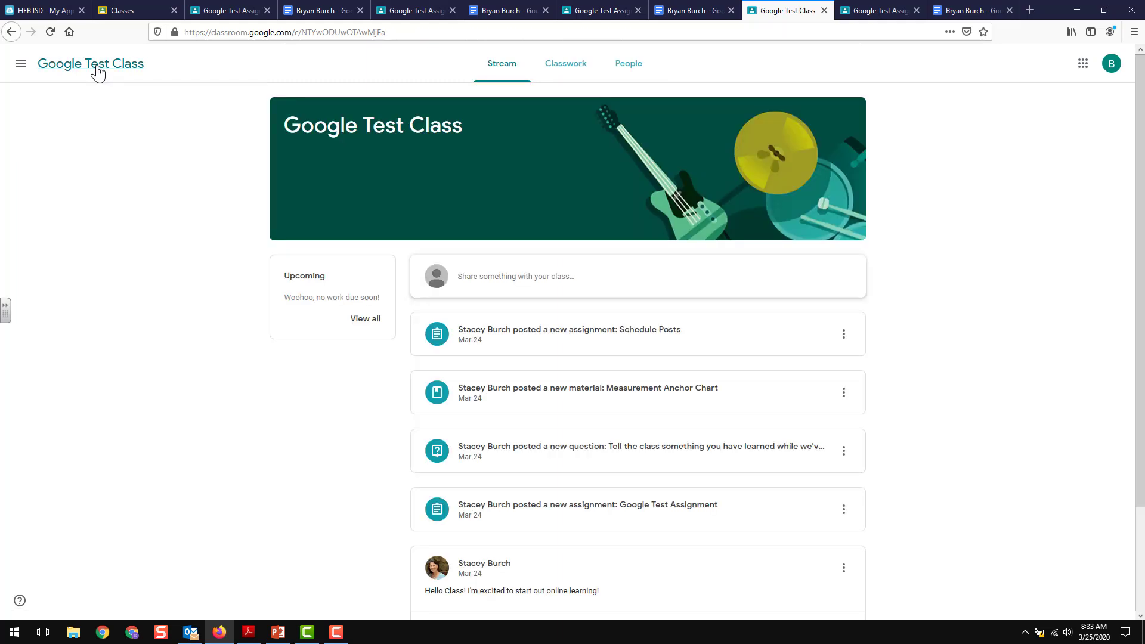
left_click(547, 67)
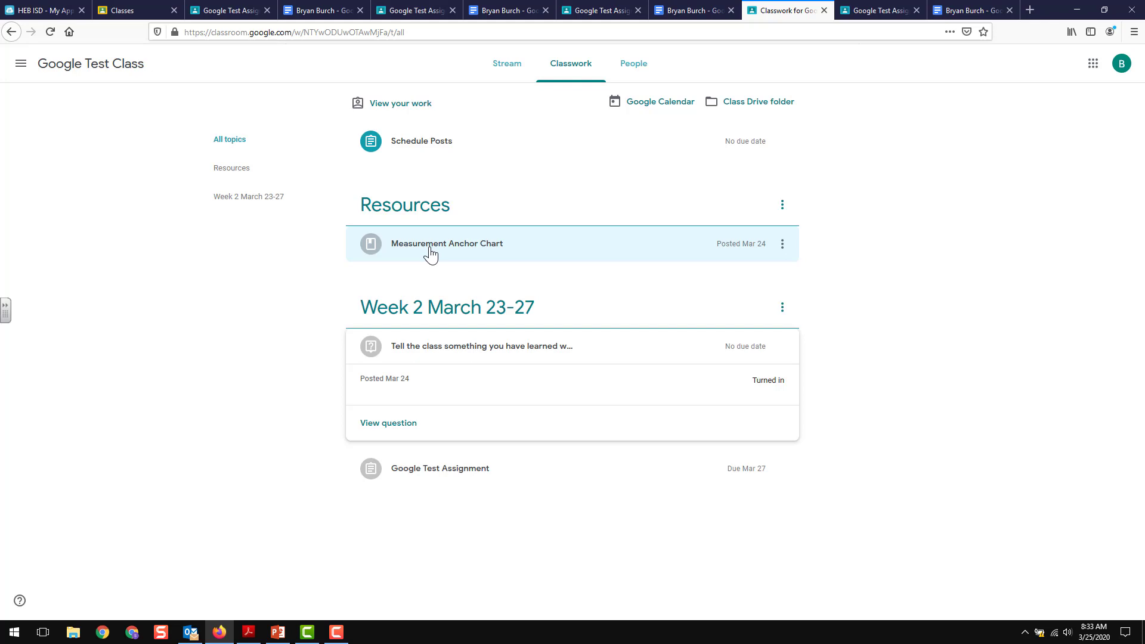
left_click(430, 255)
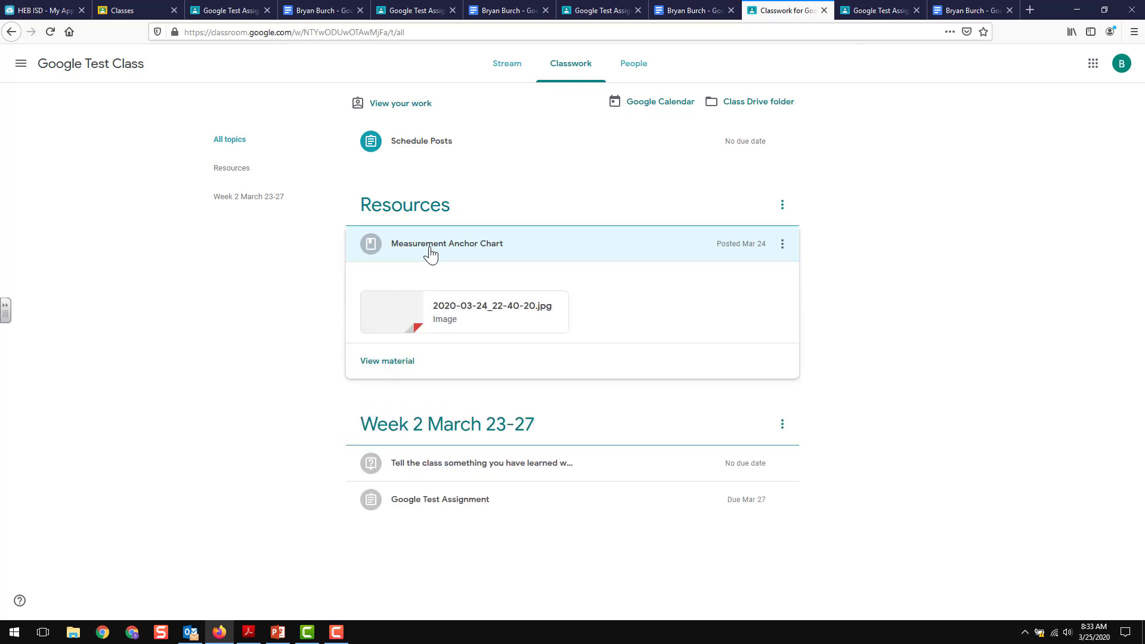
left_click(461, 322)
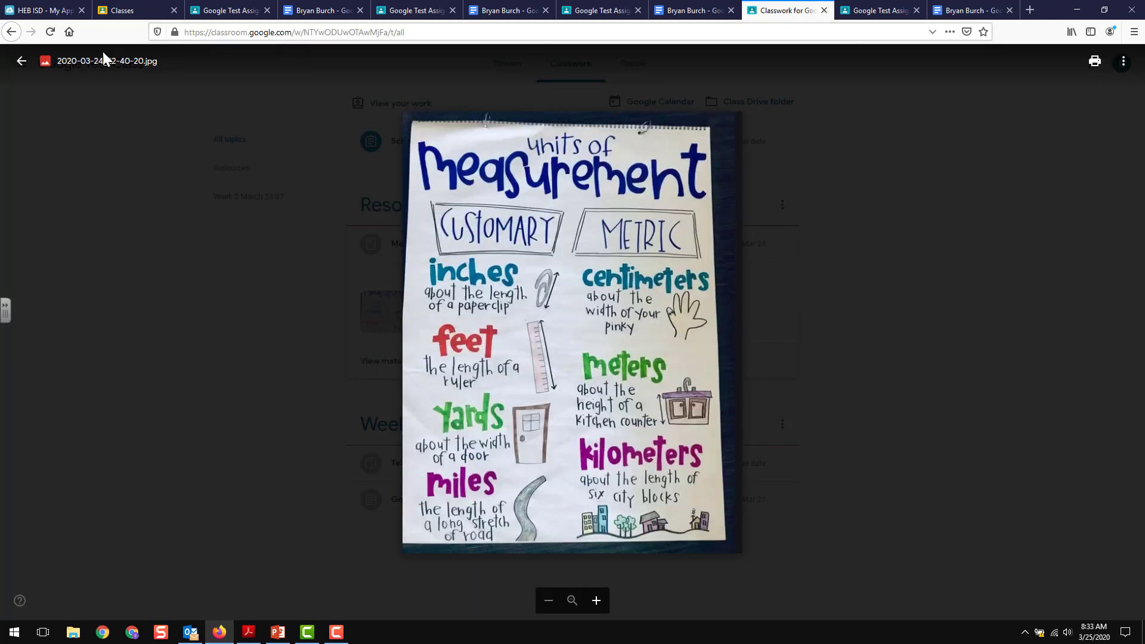
left_click(21, 61)
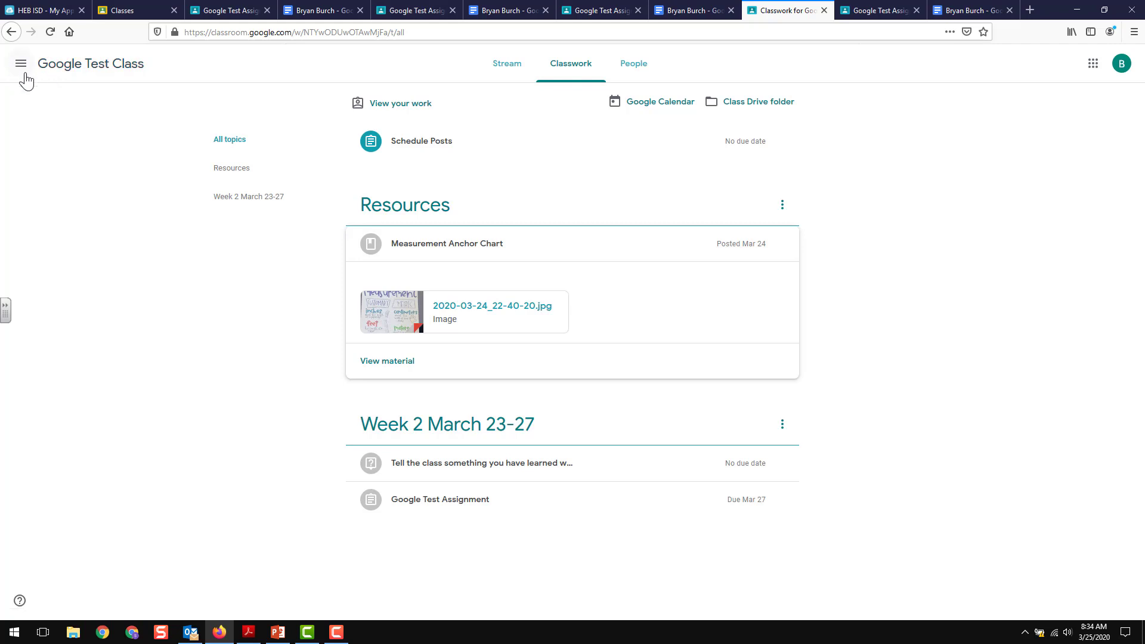
Step: Close the Google Test Assignment page
left_click(22, 66)
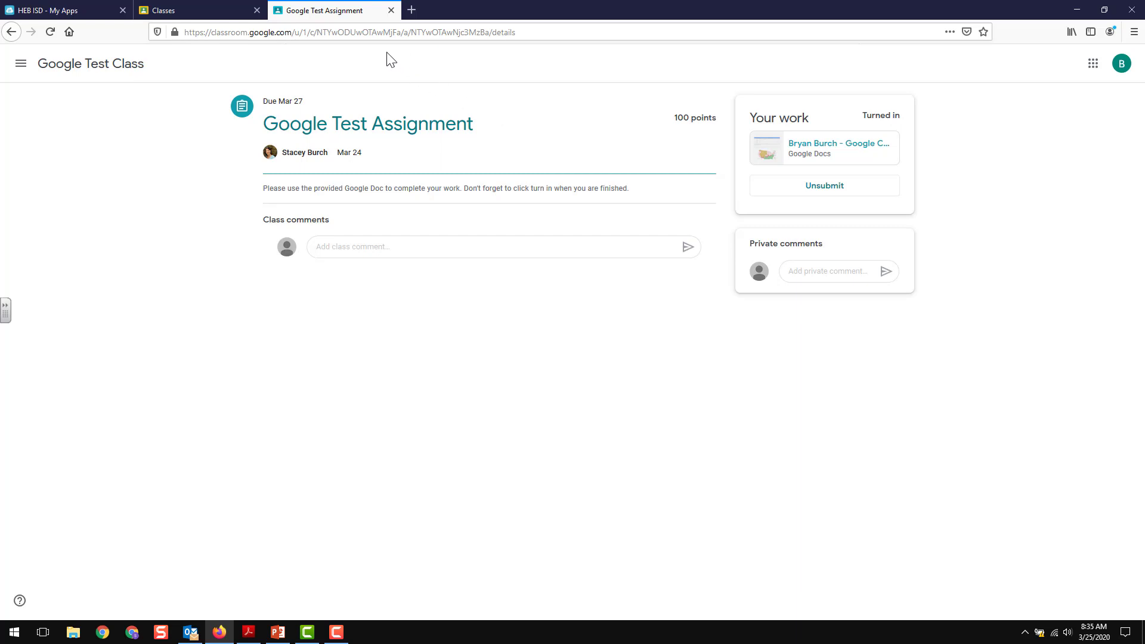
left_click(391, 11)
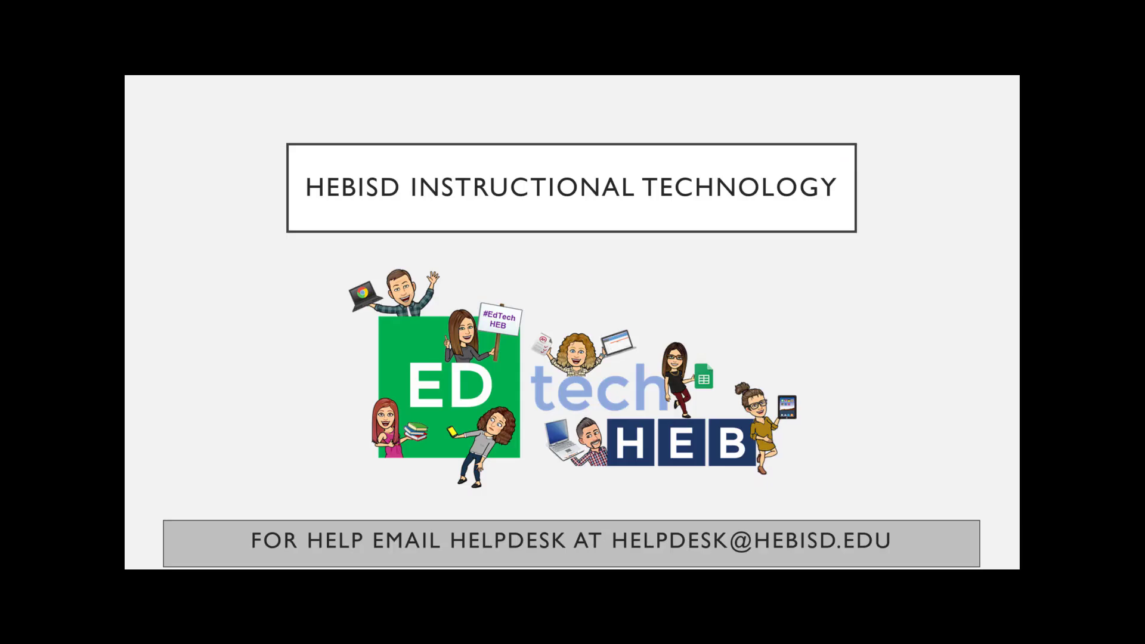